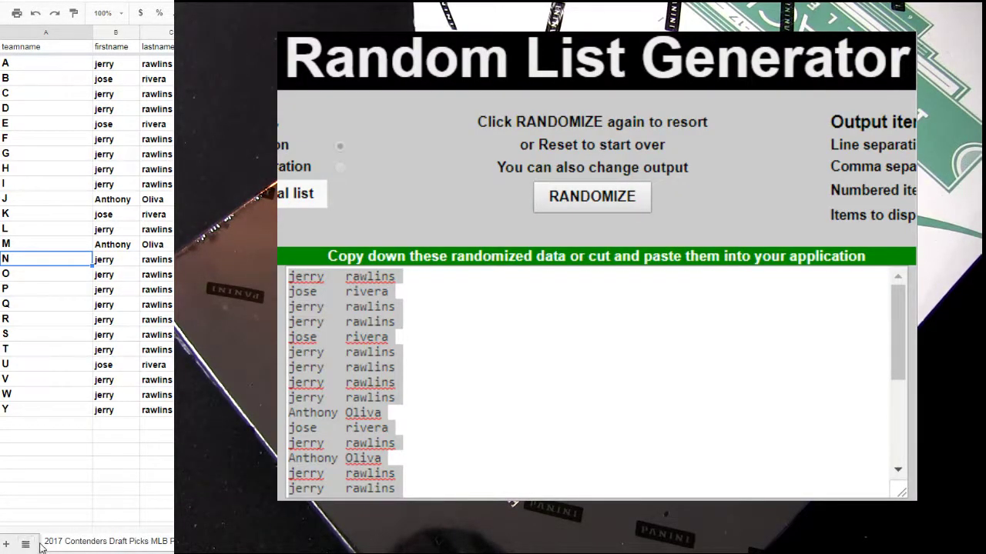
Switch to the 2017 Topps Gold Label MLB 16 Box sheet using the all-sheets list.
left_click(26, 545)
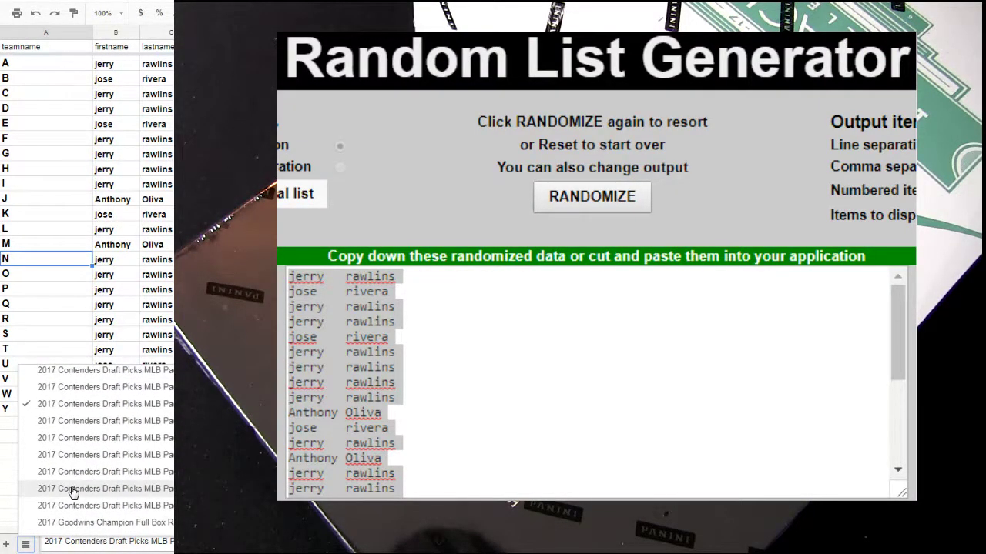
scroll(73, 493, "down", 5)
scroll(73, 491, "up", 2)
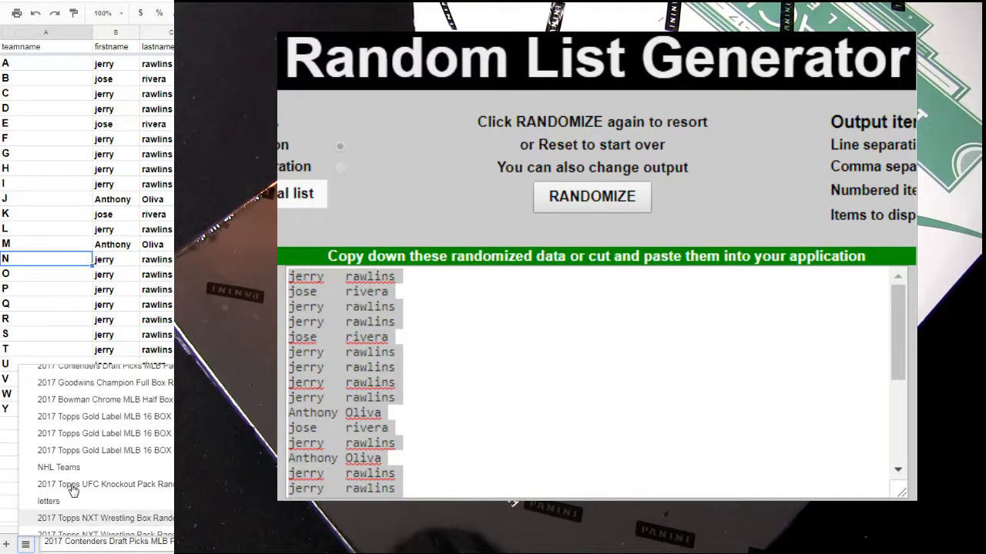
scroll(75, 491, "up", 2)
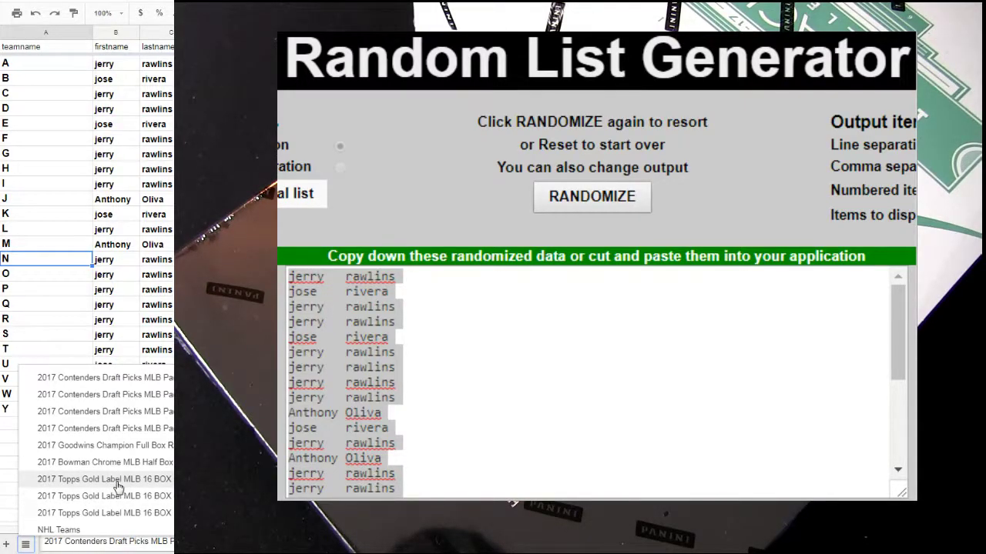
left_click(118, 482)
left_click(127, 362)
scroll(143, 385, "down", 5)
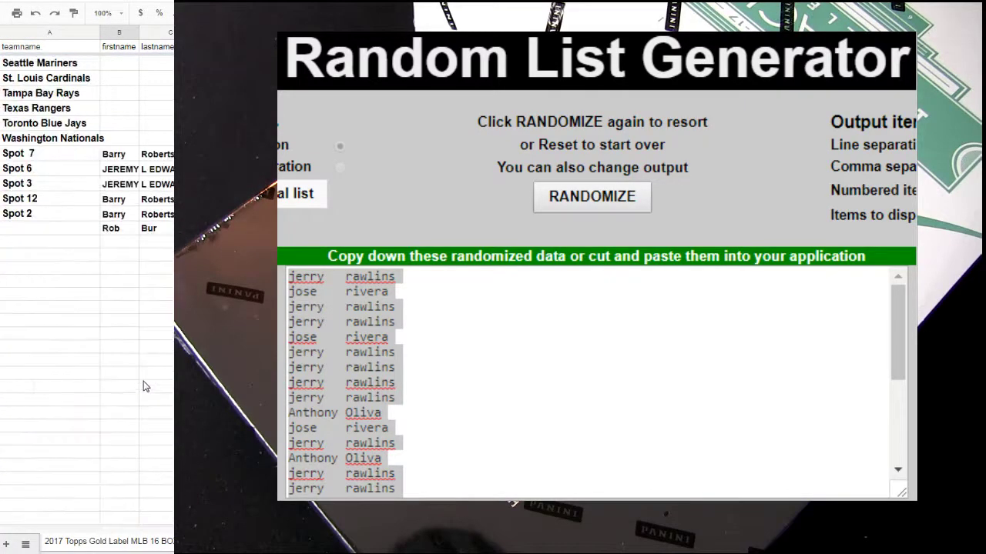
scroll(143, 387, "down", 1)
left_click(158, 199)
key("shift+Left")
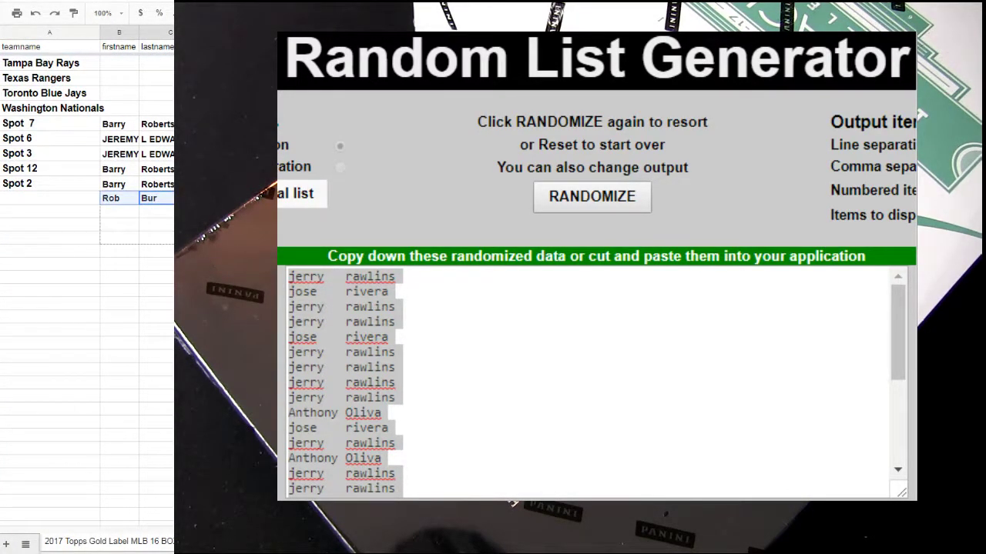
left_click_drag(174, 218, 174, 244)
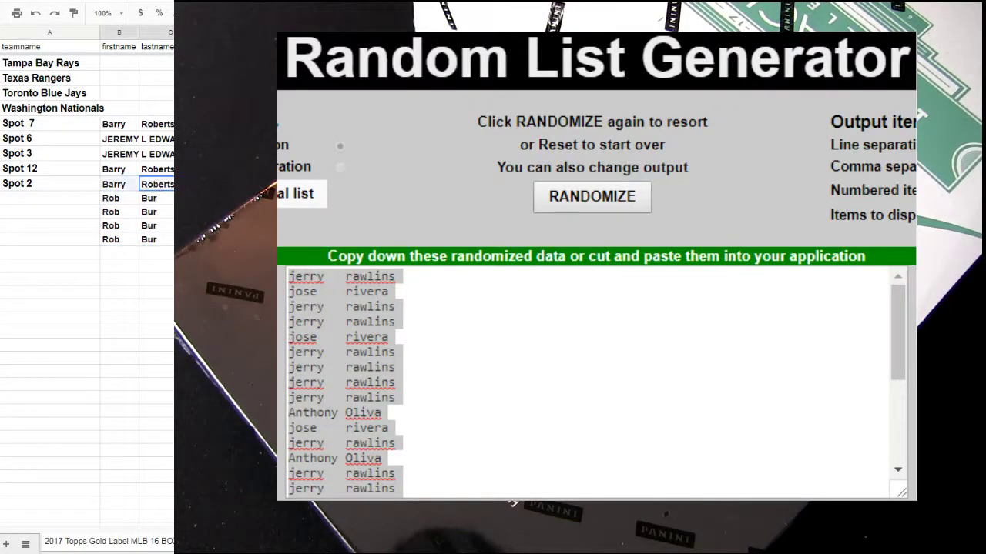
left_click_drag(115, 184, 154, 169)
right_click(121, 178)
left_click(140, 202)
right_click(123, 254)
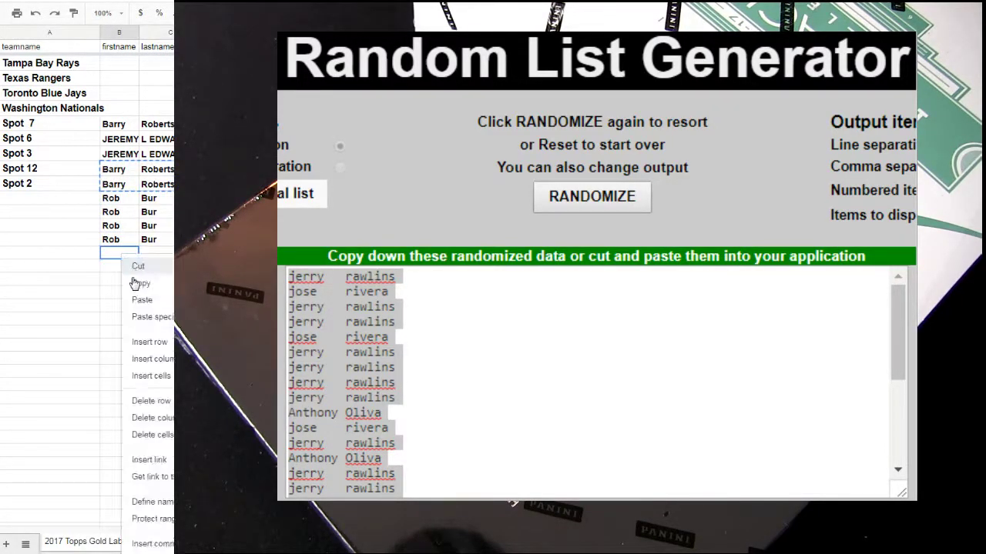
left_click(137, 298)
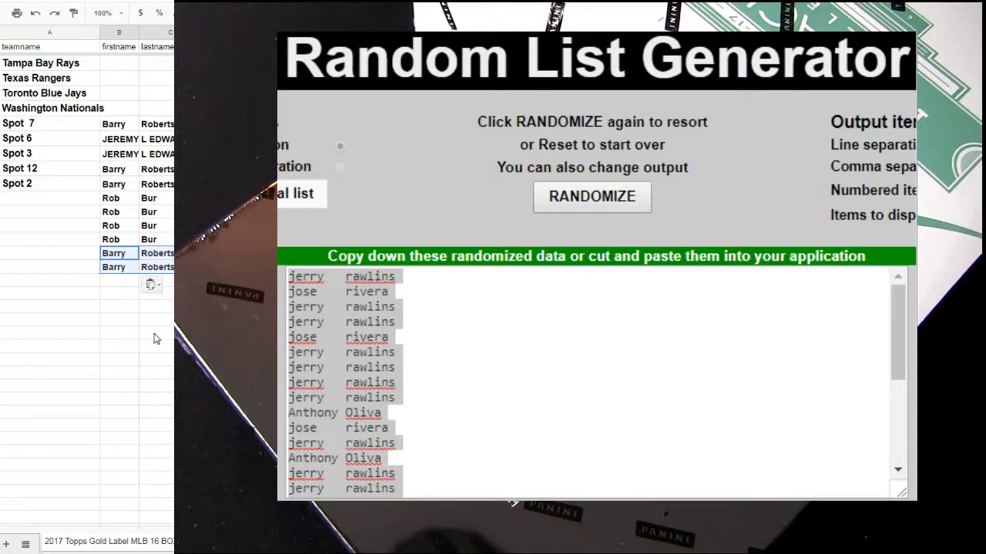
left_click(158, 268)
left_click(127, 262, "shift")
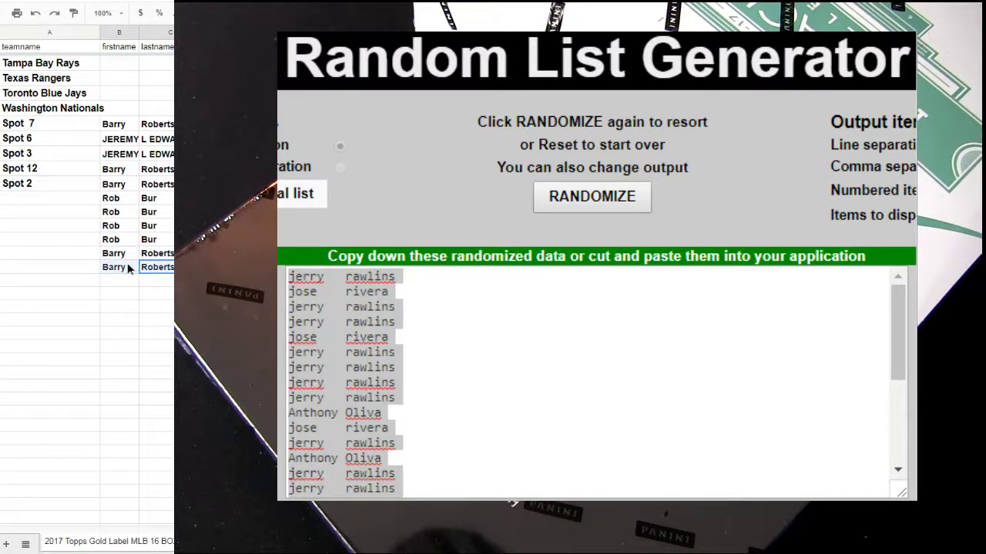
key("ctrl+v")
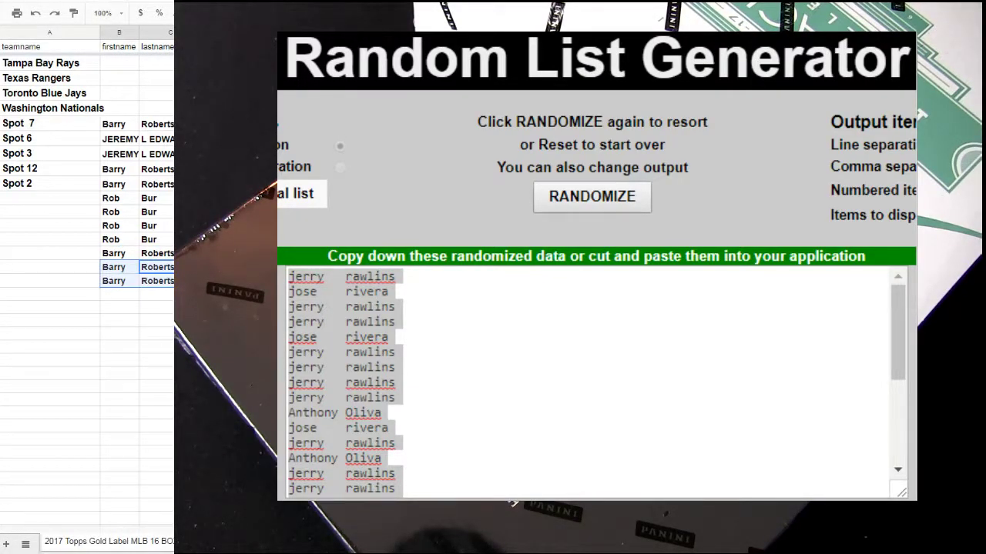
left_click_drag(162, 158, 127, 146)
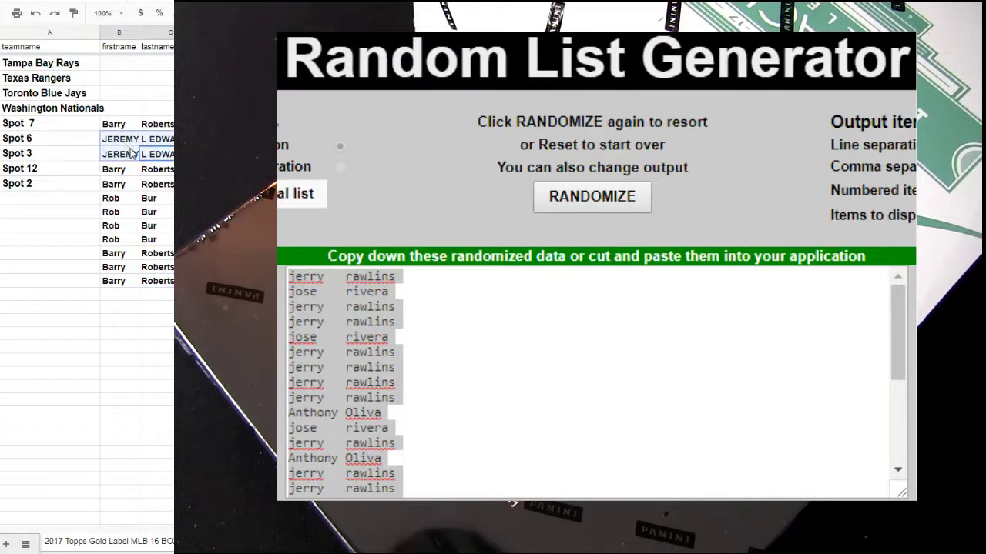
right_click(127, 150)
left_click(150, 183)
left_click(124, 294)
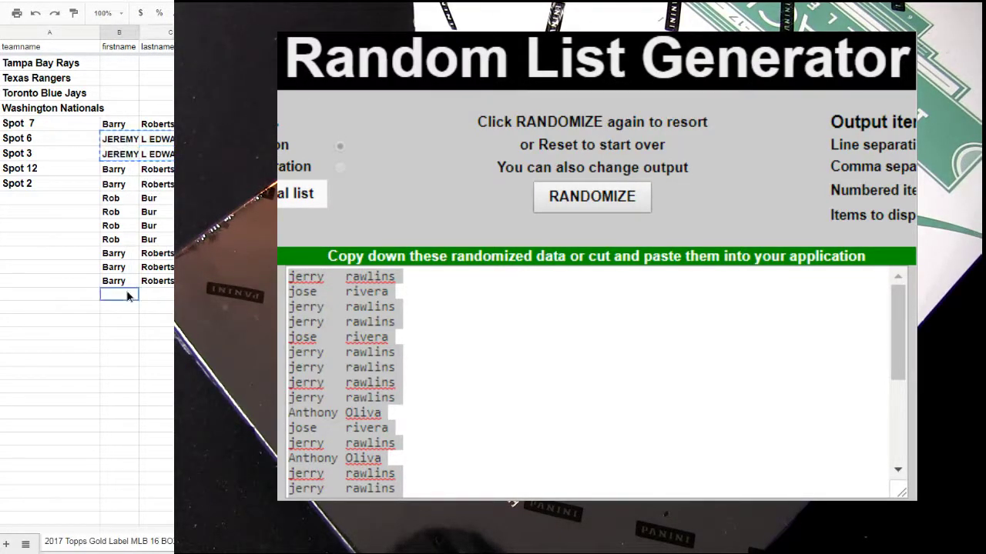
right_click(129, 298)
left_click(144, 339)
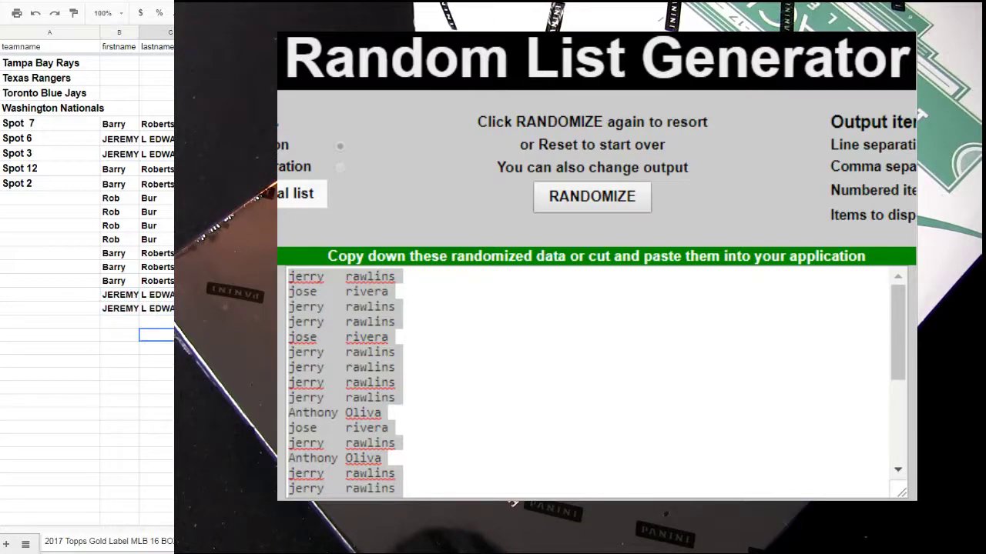
key("Up")
left_click_drag(174, 315, 161, 324)
left_click(156, 321)
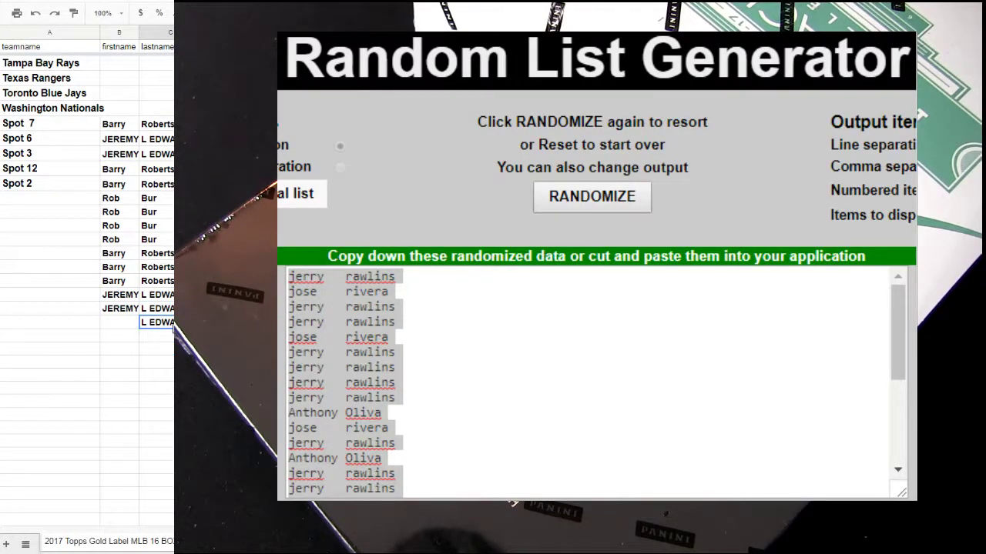
key("Delete")
key("Up")
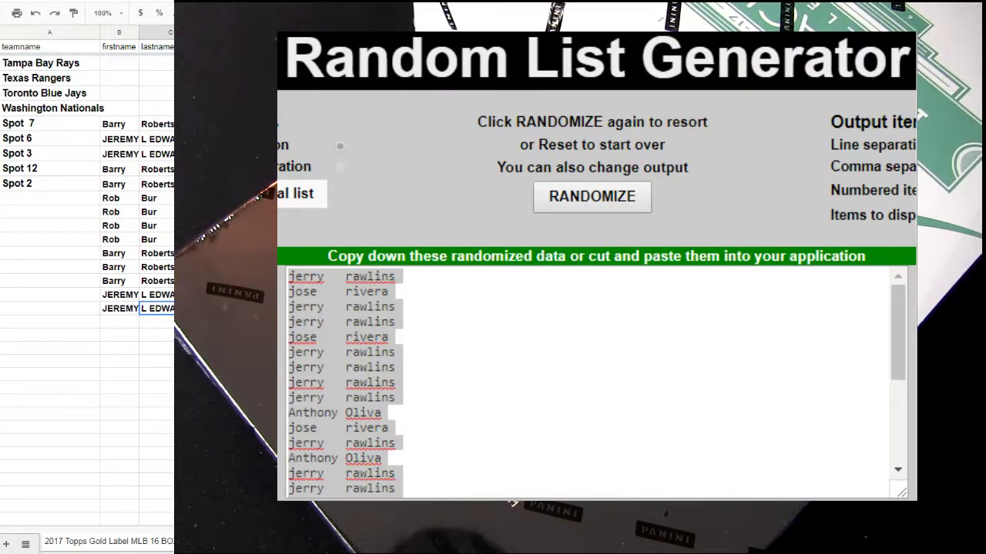
left_click(113, 312)
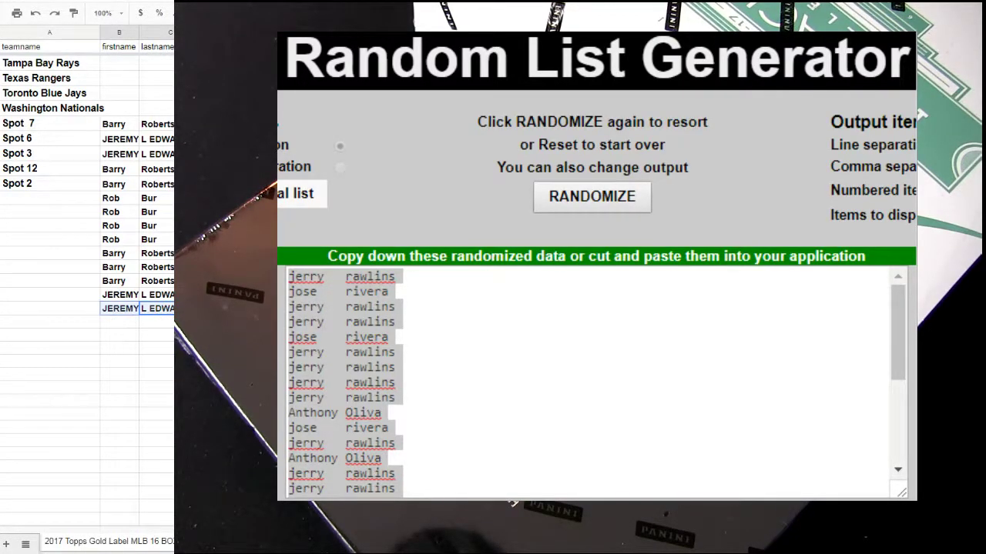
mouse_move(174, 315)
left_mouse_down()
mouse_move(165, 327)
mouse_move(115, 131)
left_mouse_up()
Paste the name pairs beside the teams from Arizona Diamondbacks and from Milwaukee Brewers.
right_click(116, 131)
key("Escape")
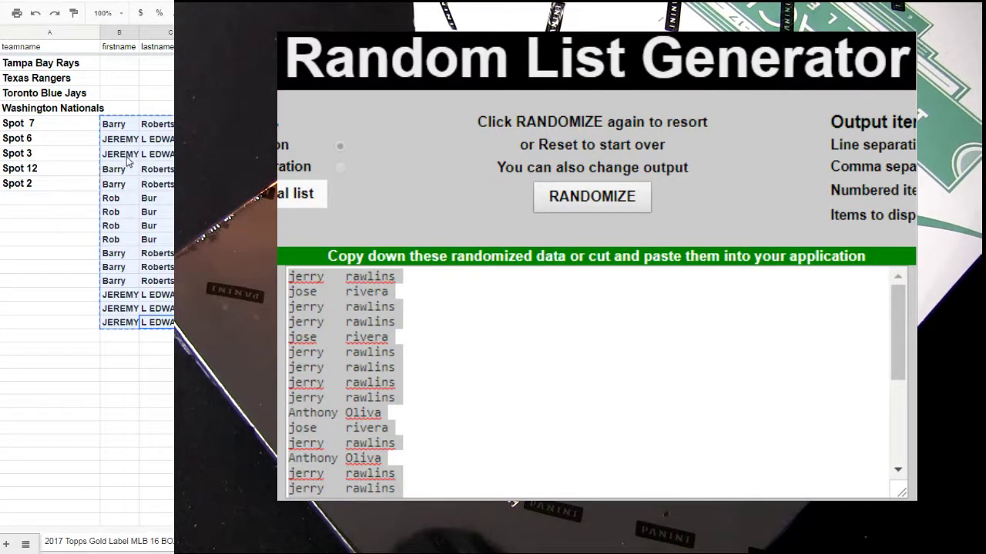
key("Delete")
scroll(112, 135, "up", 5)
right_click(125, 68)
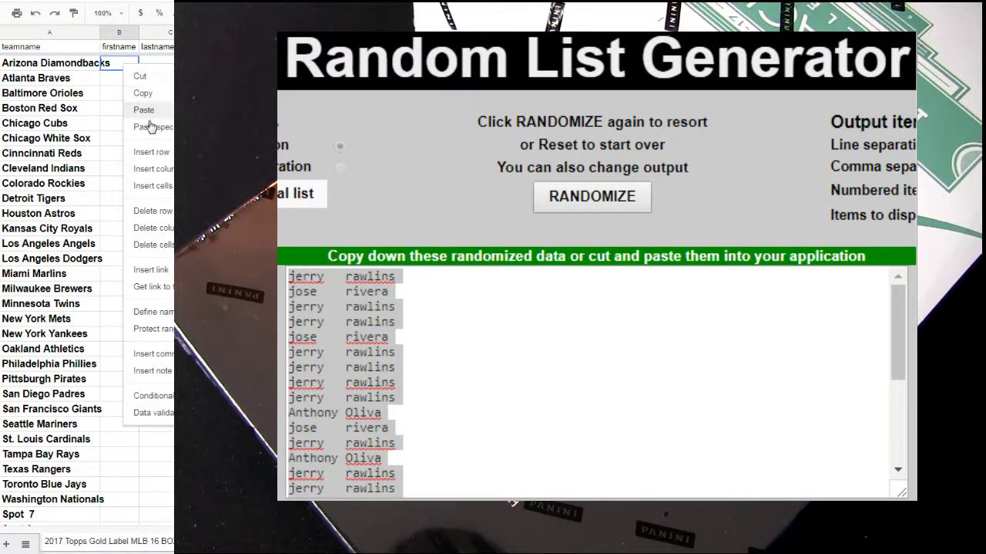
left_click(143, 123)
left_click(120, 291)
right_click(120, 291)
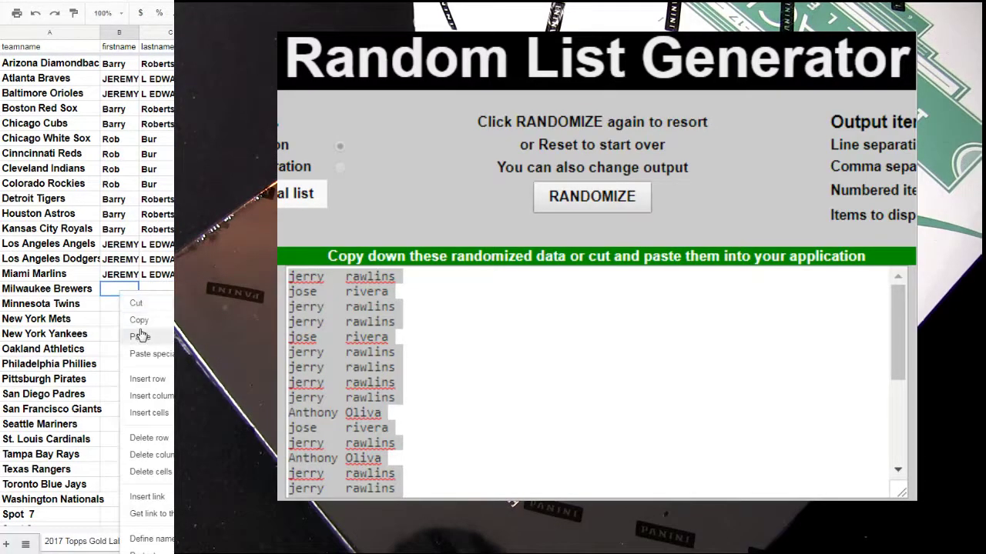
left_click(142, 336)
scroll(52, 359, "down", 5)
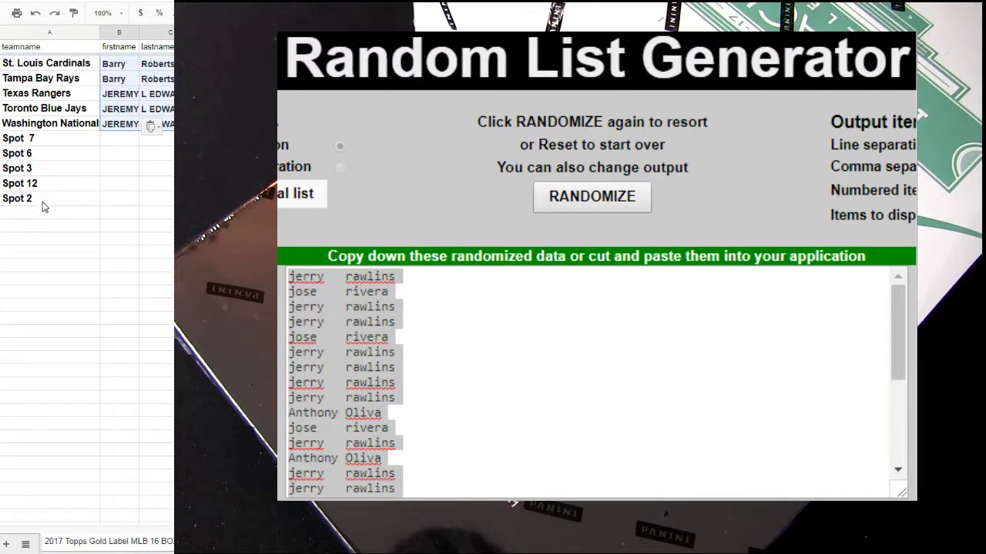
Clear the leftover Spot rows and copy the name pairs beside every team.
left_click_drag(41, 198, 42, 139)
key("Delete")
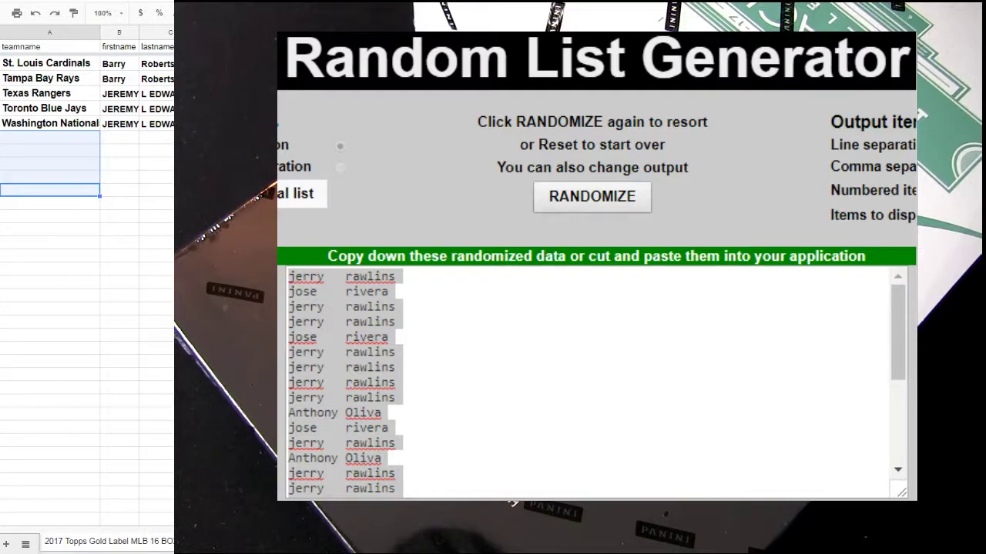
left_click_drag(157, 123, 120, 68)
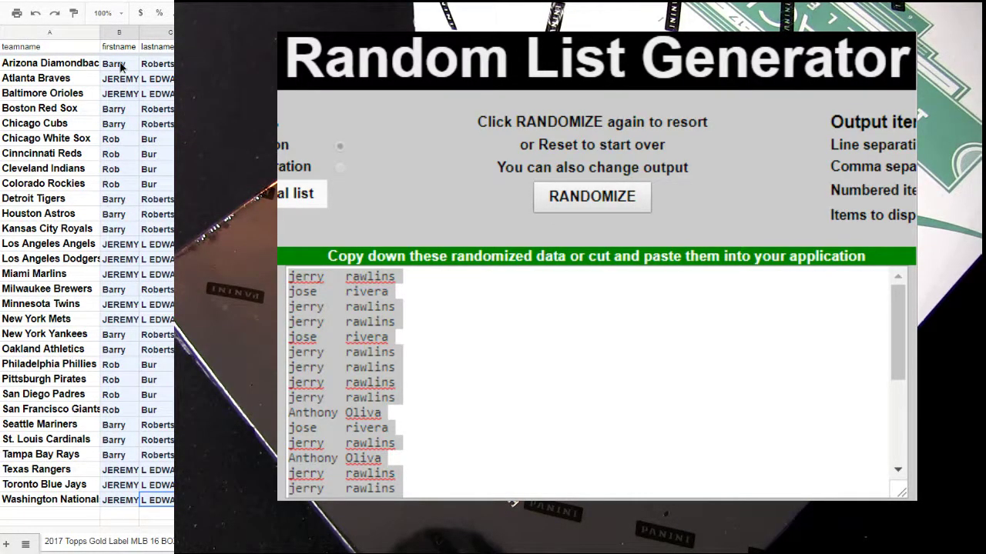
right_click(120, 67)
left_click(150, 98)
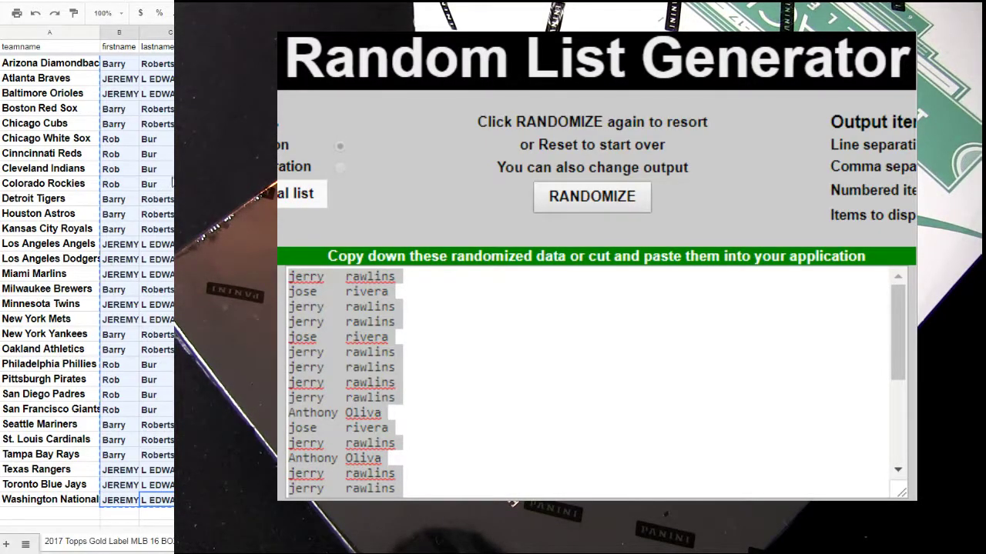
right_click(136, 134)
left_click(154, 159)
Reset Random List Generator, paste the copied names and randomize them four times.
left_click(281, 230)
left_click(606, 191)
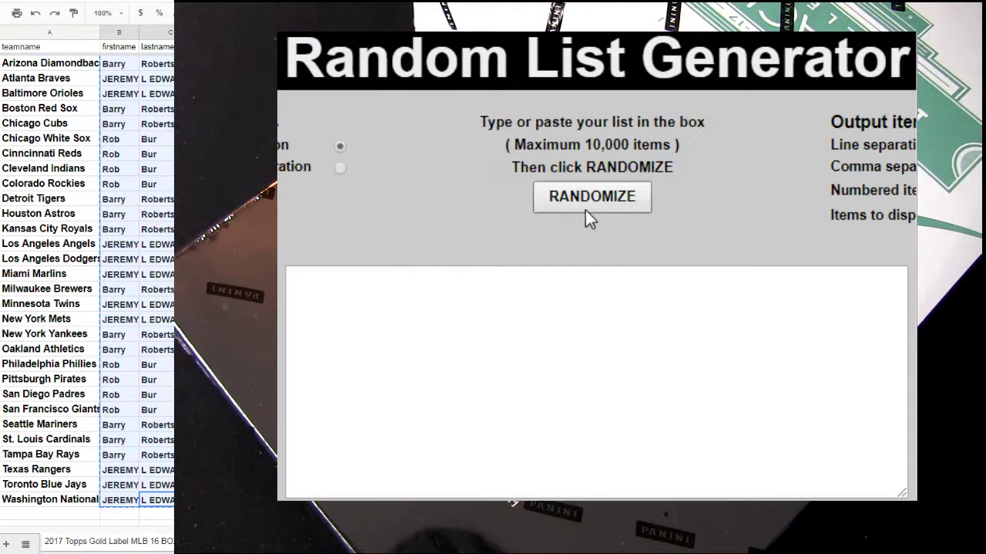
left_click(651, 357)
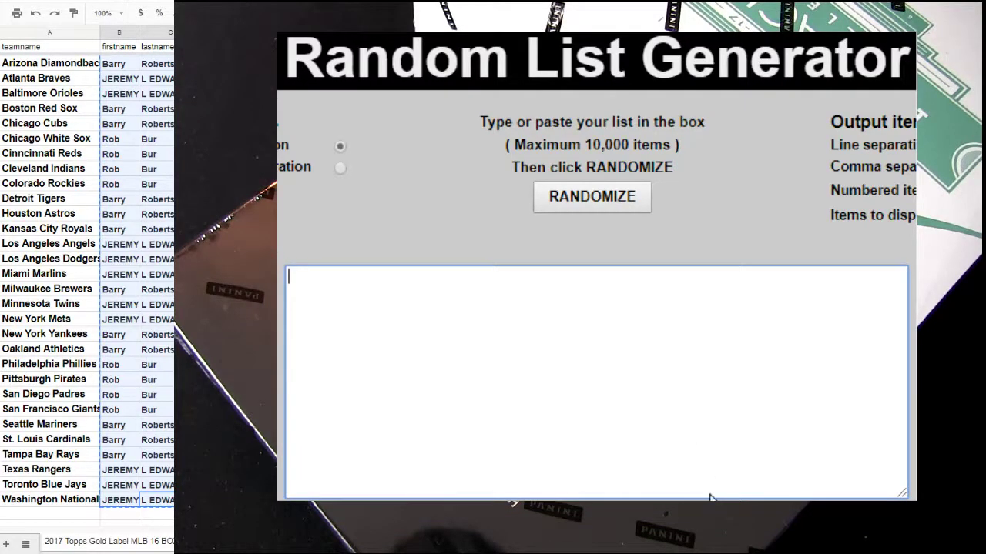
key("ctrl+v")
left_click(581, 203)
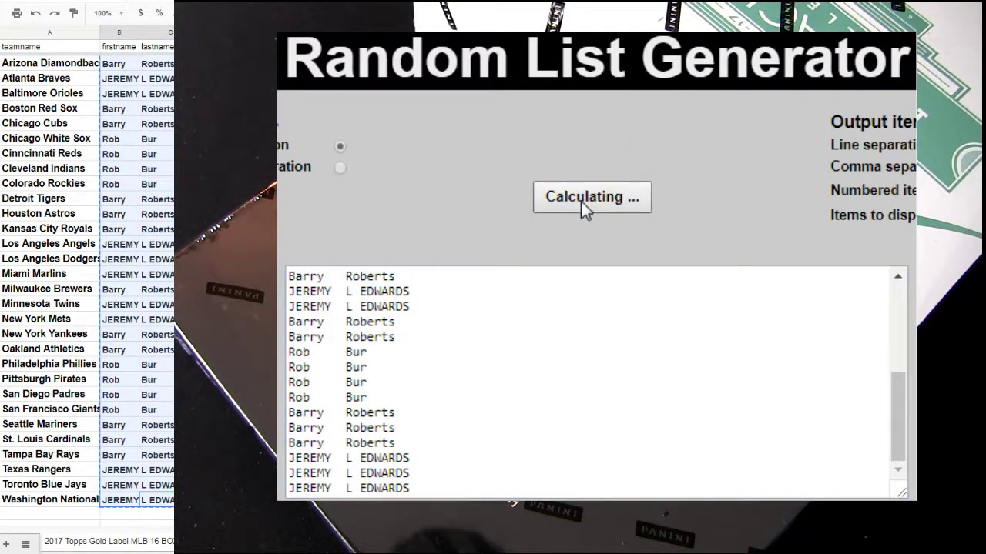
left_click(580, 198)
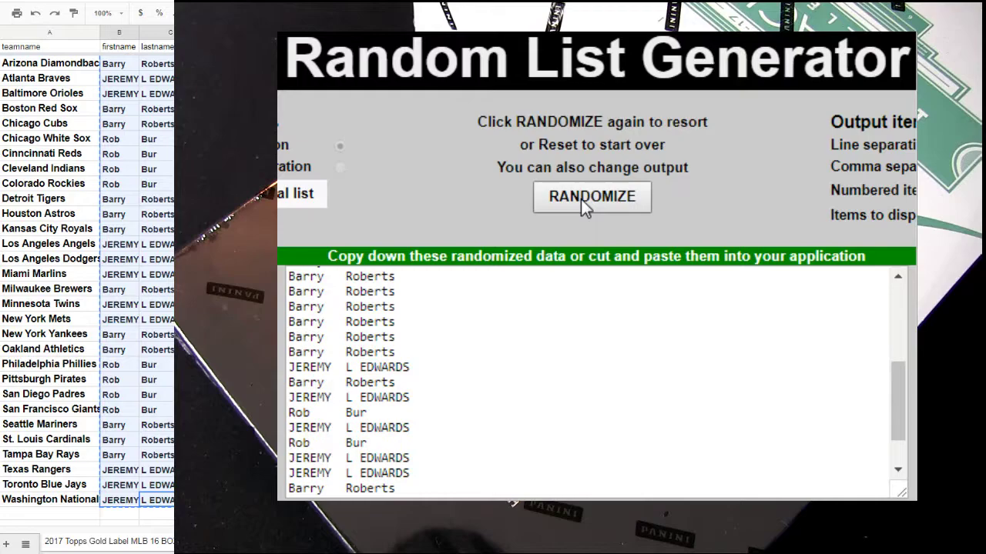
left_click(581, 199)
left_click(581, 204)
left_click_drag(893, 412, 884, 331)
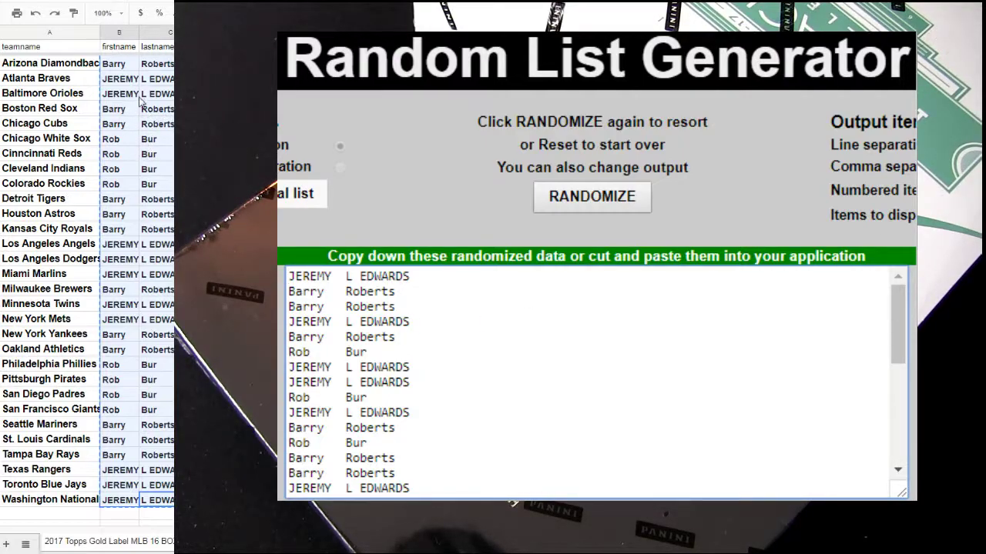
Copy the Baltimore Orioles through Chicago Cubs name rows from the sheet.
left_click_drag(171, 125, 125, 98)
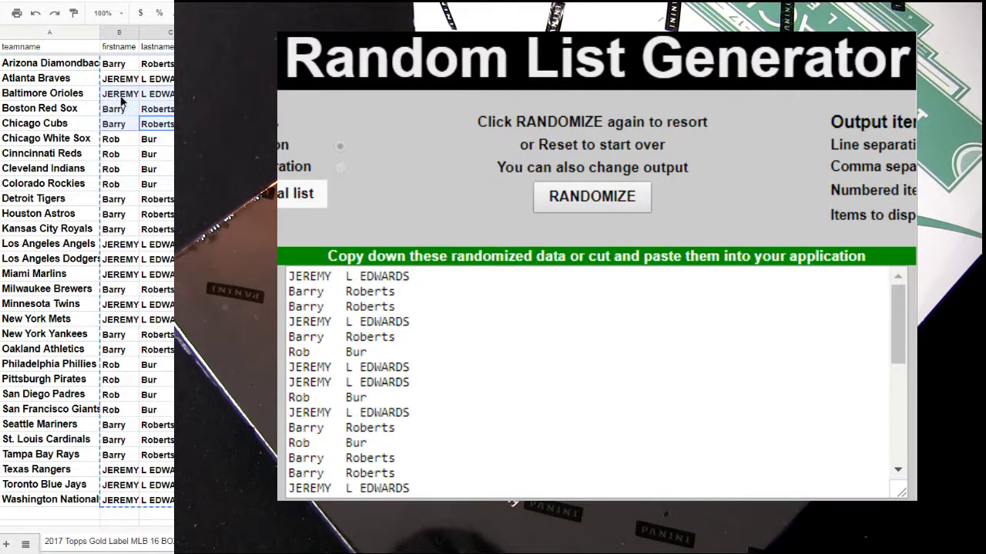
right_click(126, 98)
left_click(150, 126)
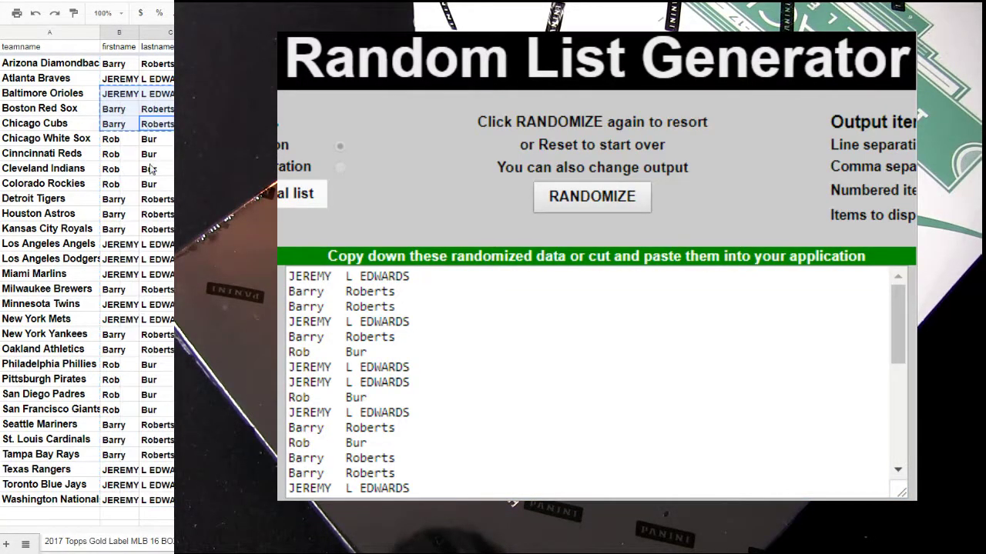
left_click(28, 546)
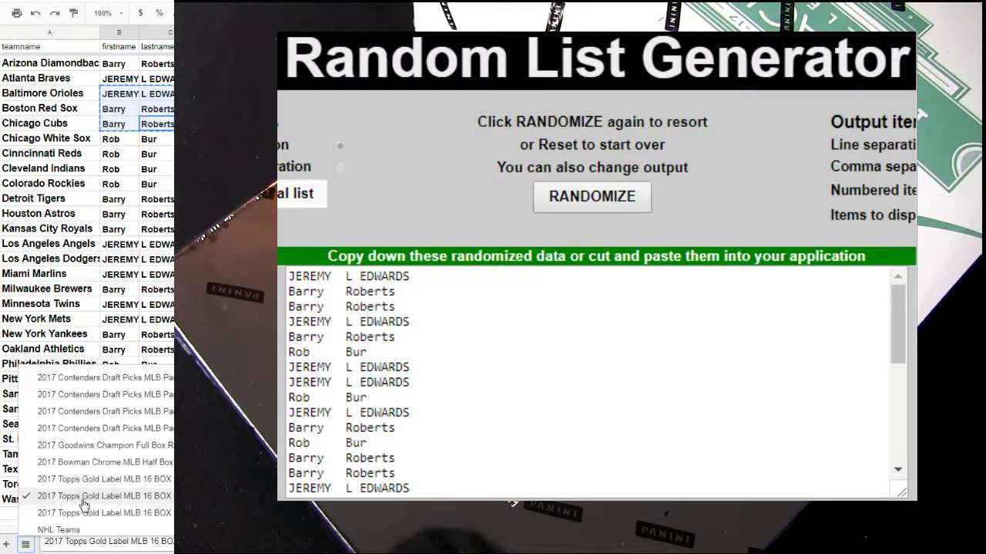
Paste the three copied name rows below Spot 5 in the other Gold Label sheet.
left_click(103, 479)
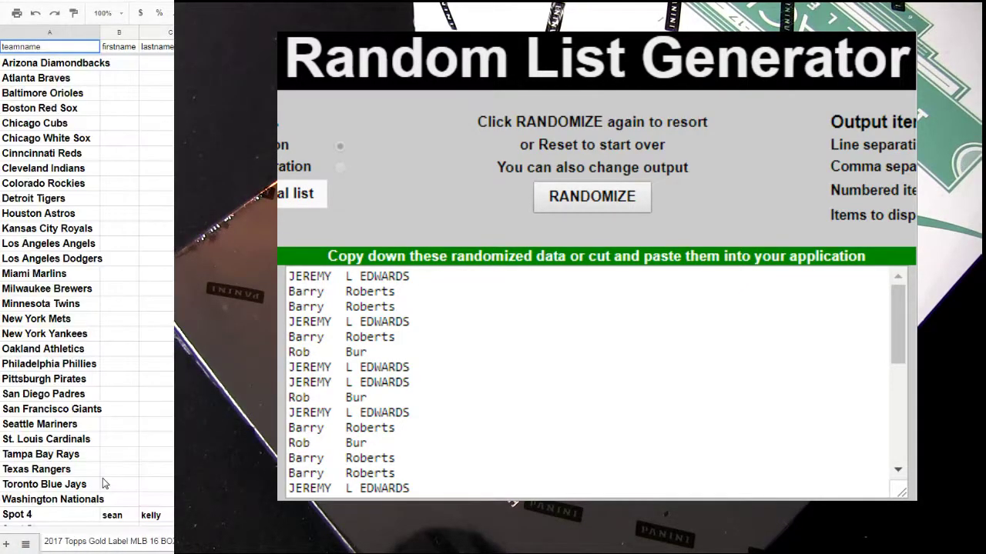
scroll(146, 412, "down", 5)
right_click(134, 322)
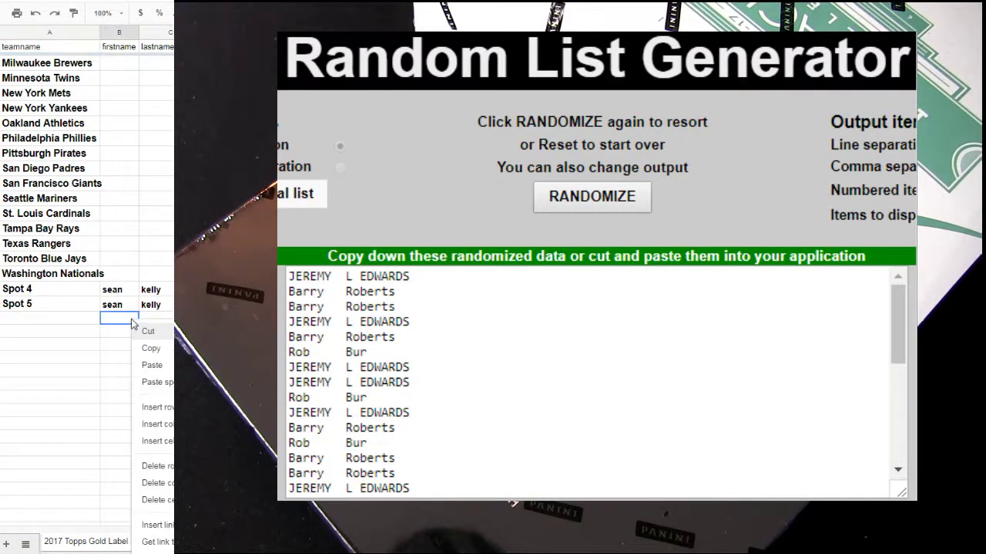
left_click(158, 367)
left_click(133, 441)
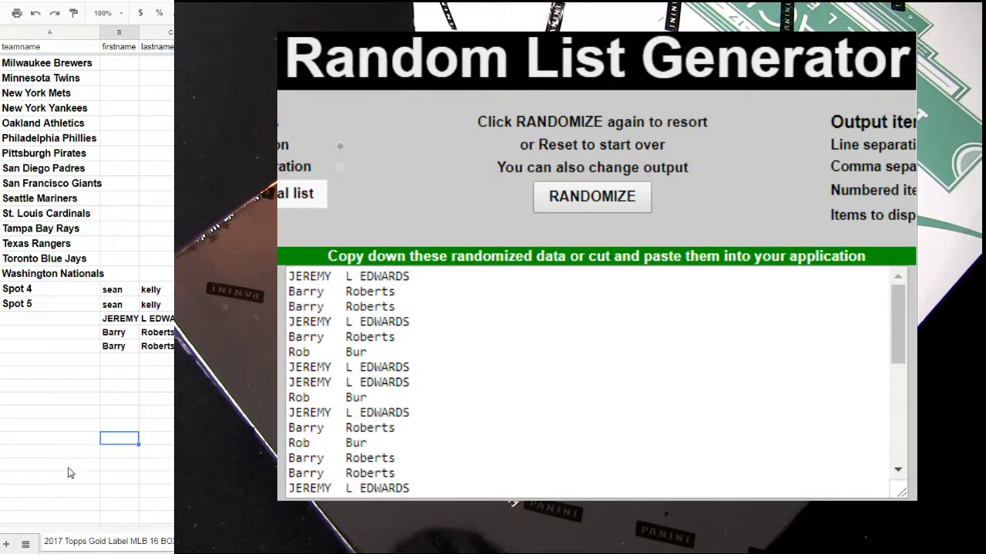
scroll(50, 471, "up", 3)
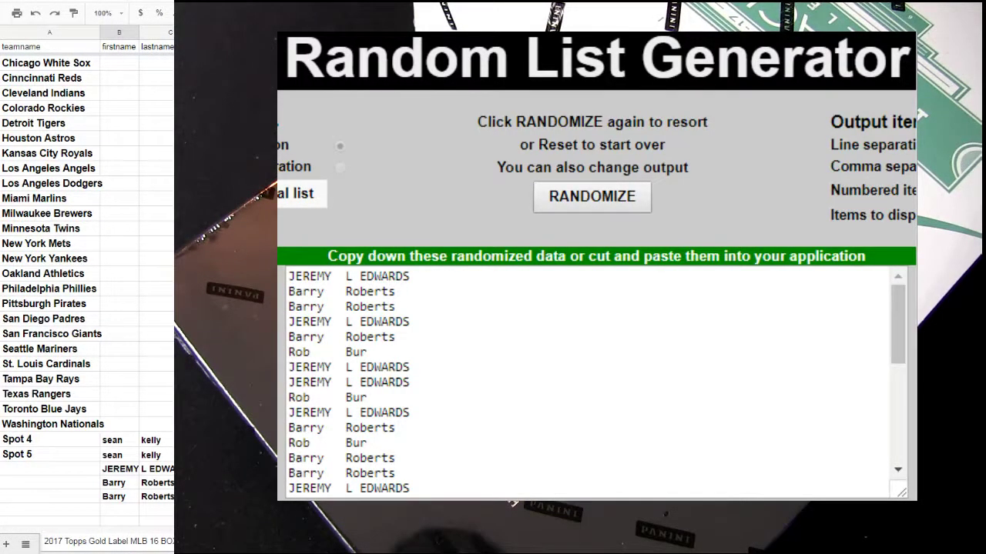